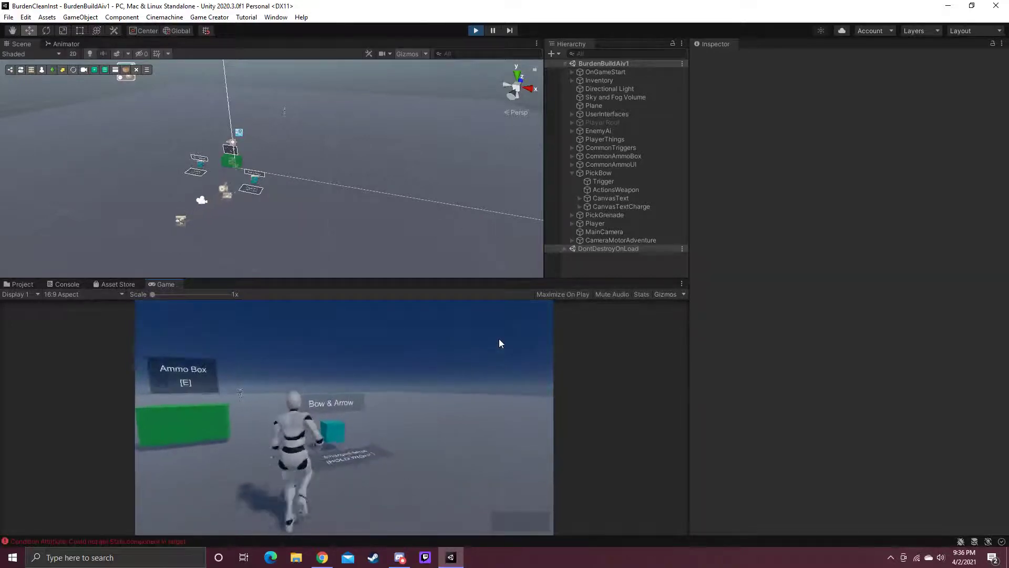
Step: Playtest the scene by running the character to collect the bow and restock arrows at the green ammo box
{"action": "key", "text": "w"}
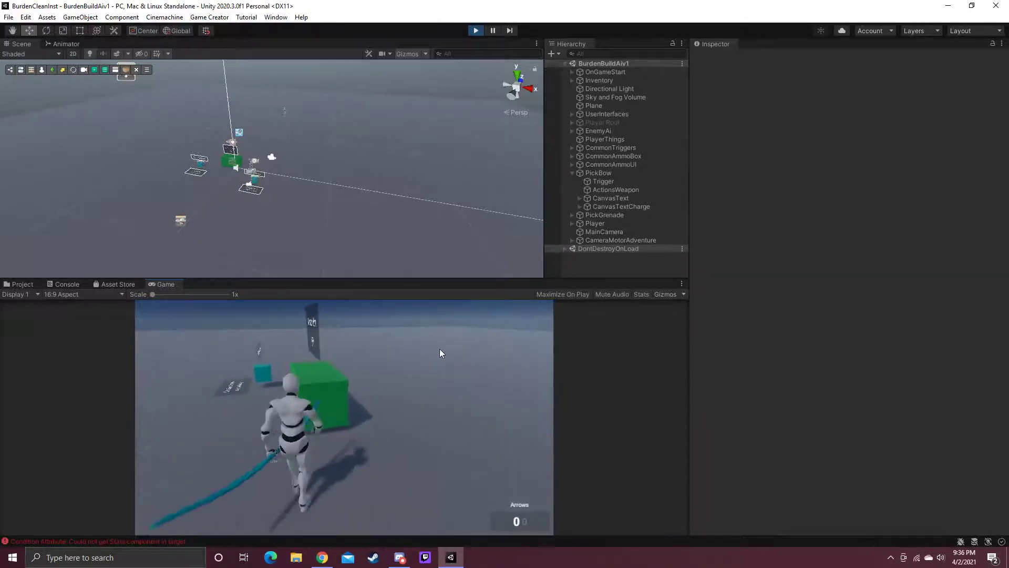
{"action": "key", "text": "w"}
{"action": "key", "text": "e"}
{"action": "right_click", "coordinate": [439, 348]}
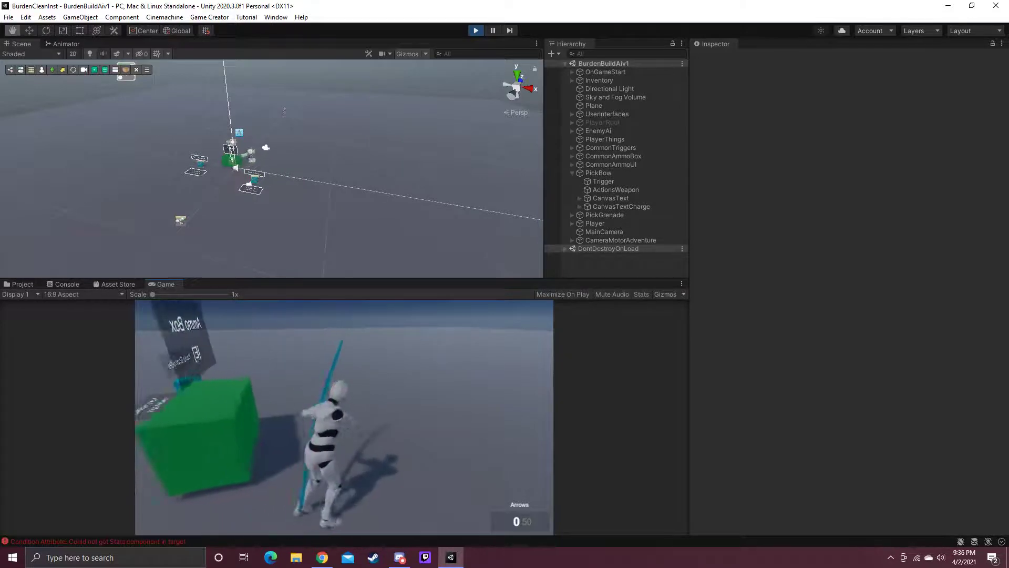
{"action": "key", "text": "w"}
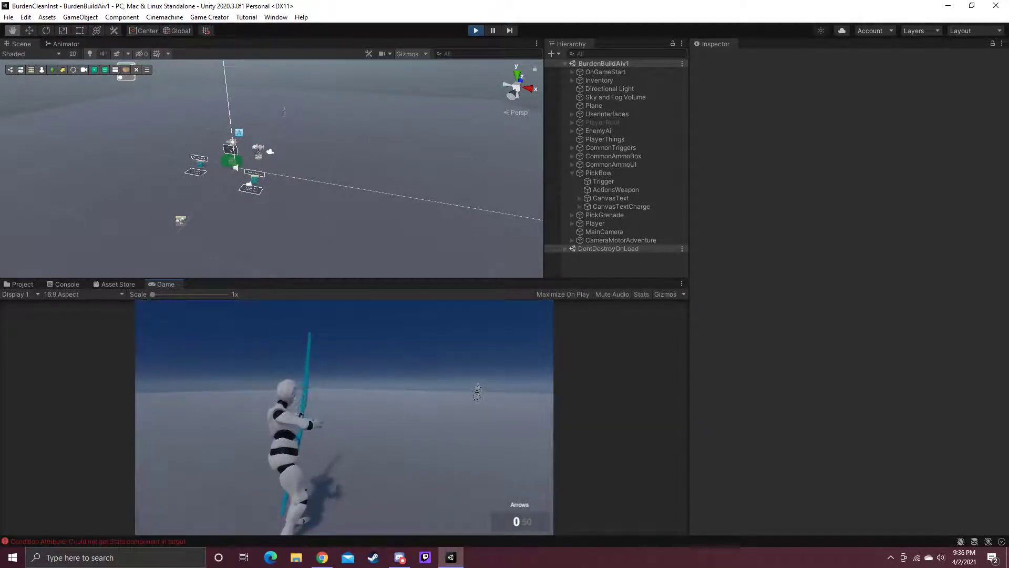
Step: Reload and fire the bow to check the arrow shot effects, and end the playtest
{"action": "key", "text": "r"}
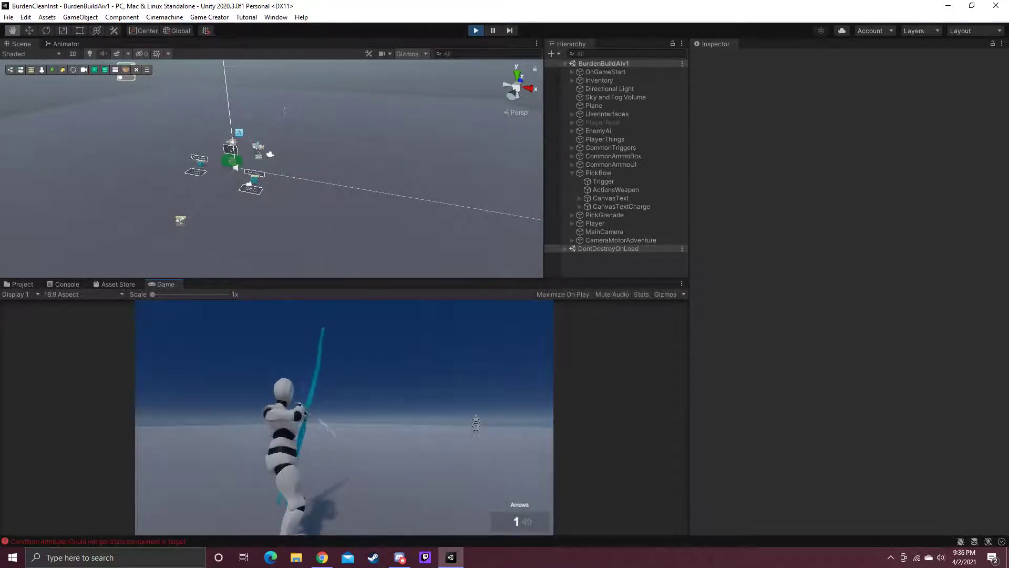
{"action": "left_click", "coordinate": [344, 418]}
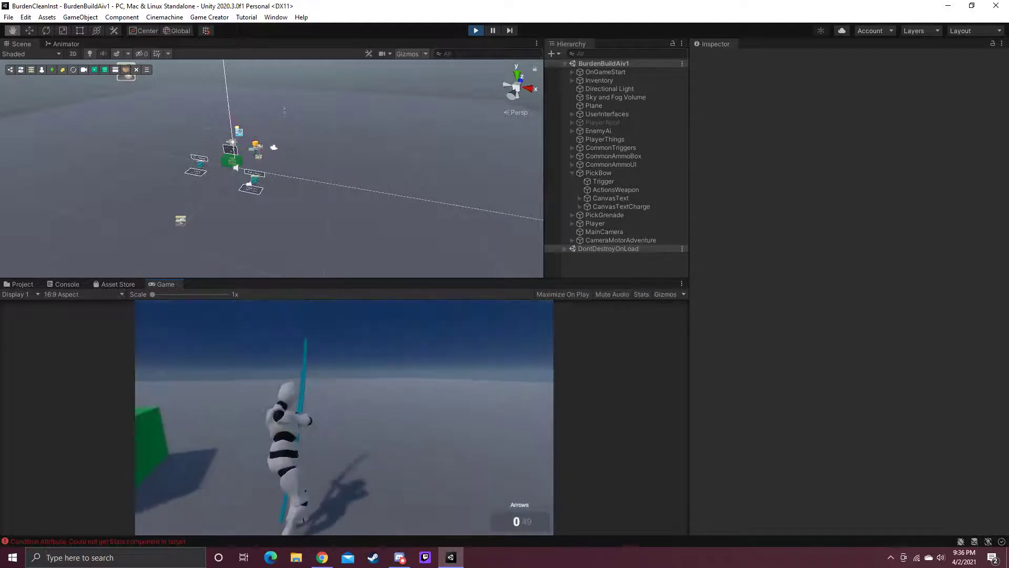
{"action": "key", "text": "r"}
{"action": "left_click", "coordinate": [344, 418]}
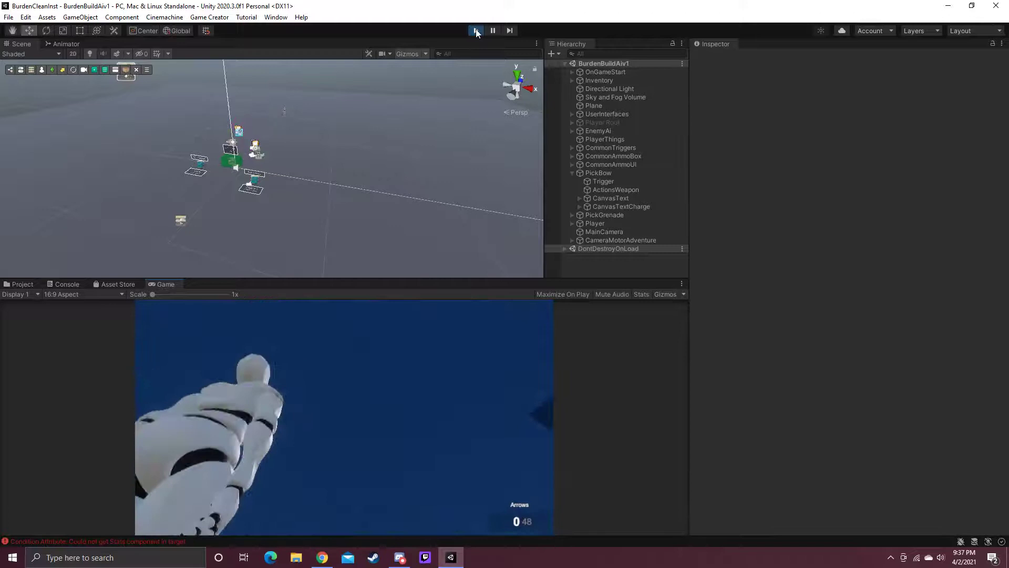
{"action": "left_click", "coordinate": [476, 31]}
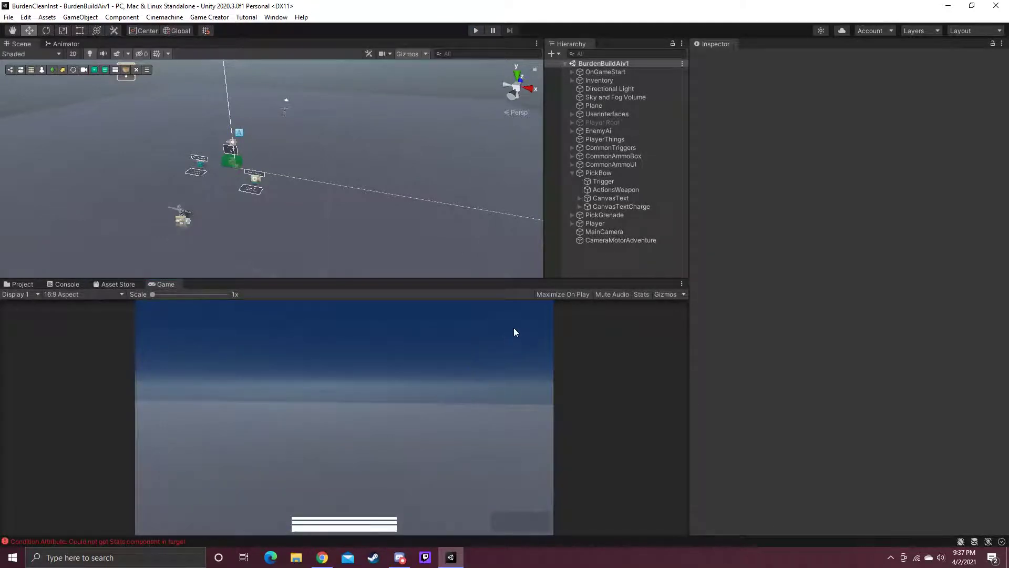
Step: Show the project assets and inspect PickBow's Trigger and the ActionsWeapon object it calls
{"action": "left_click", "coordinate": [21, 284]}
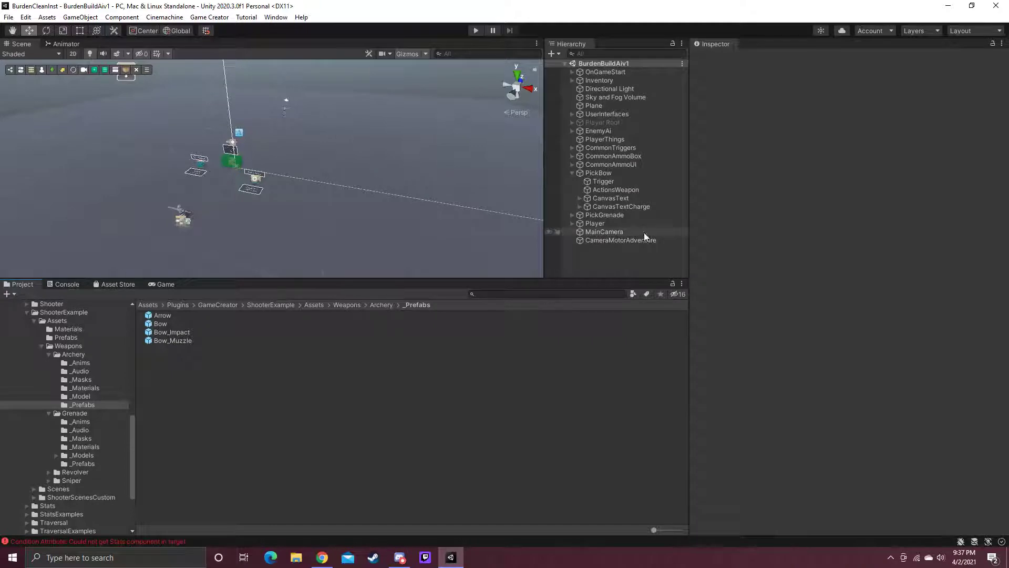
{"action": "left_click", "coordinate": [613, 175]}
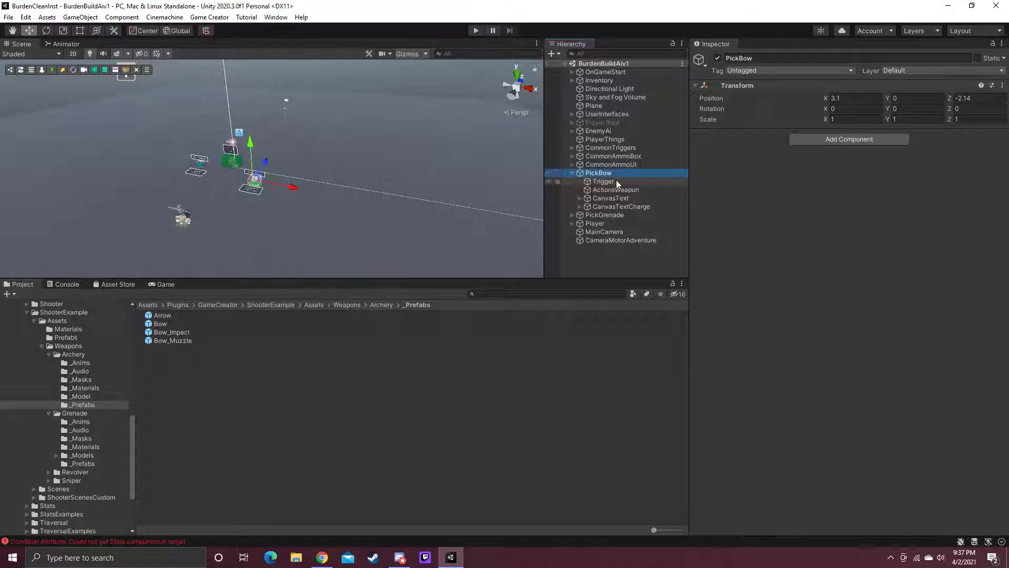
{"action": "left_click", "coordinate": [621, 182]}
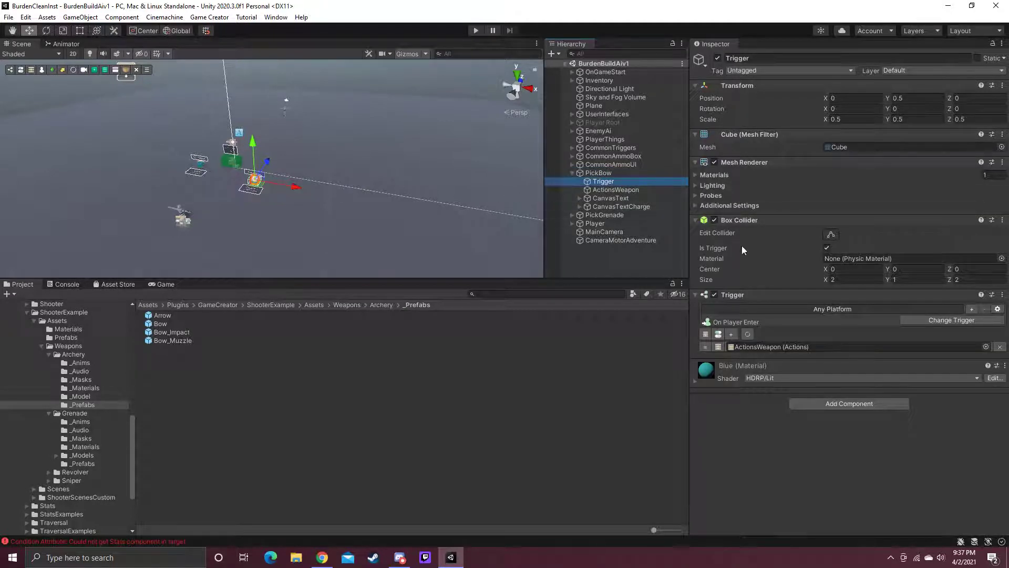
{"action": "left_click", "coordinate": [803, 345]}
{"action": "left_click", "coordinate": [633, 188]}
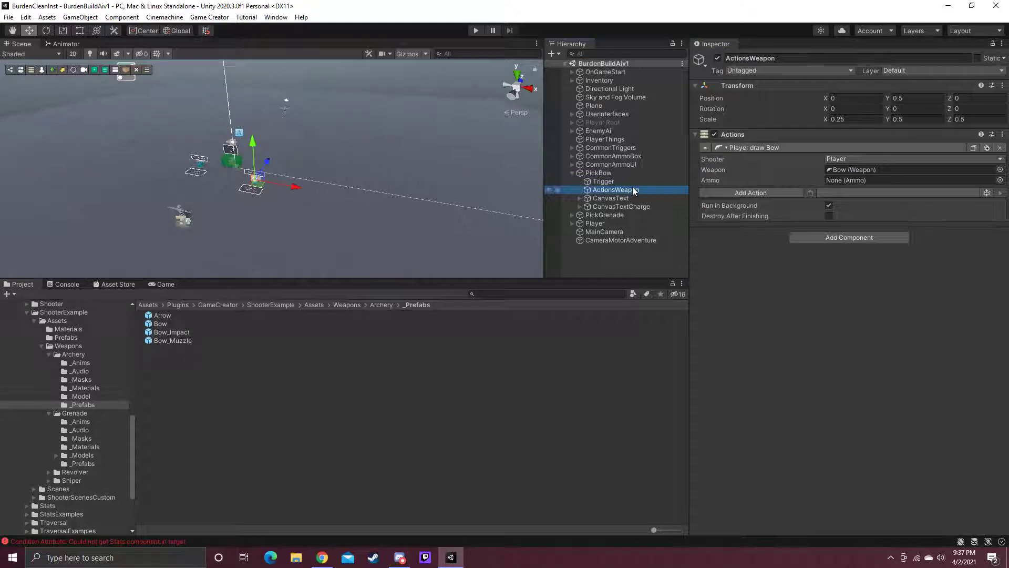
Step: Trace the Bow weapon asset to the Arrow ammo and locate its muzzle flash prefab Bow_Muzzle
{"action": "left_click", "coordinate": [861, 169]}
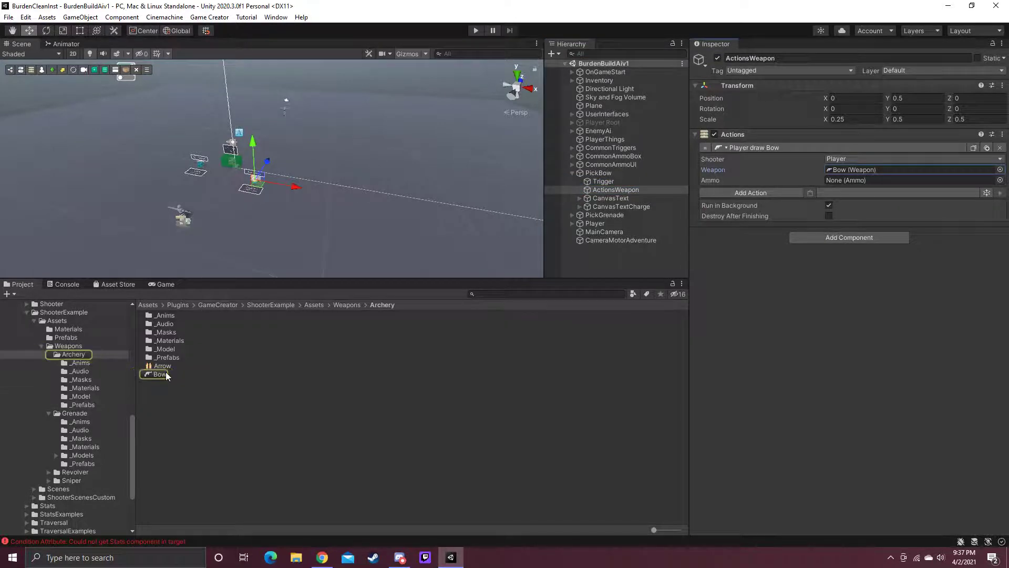
{"action": "left_click", "coordinate": [163, 374]}
{"action": "left_click", "coordinate": [167, 367]}
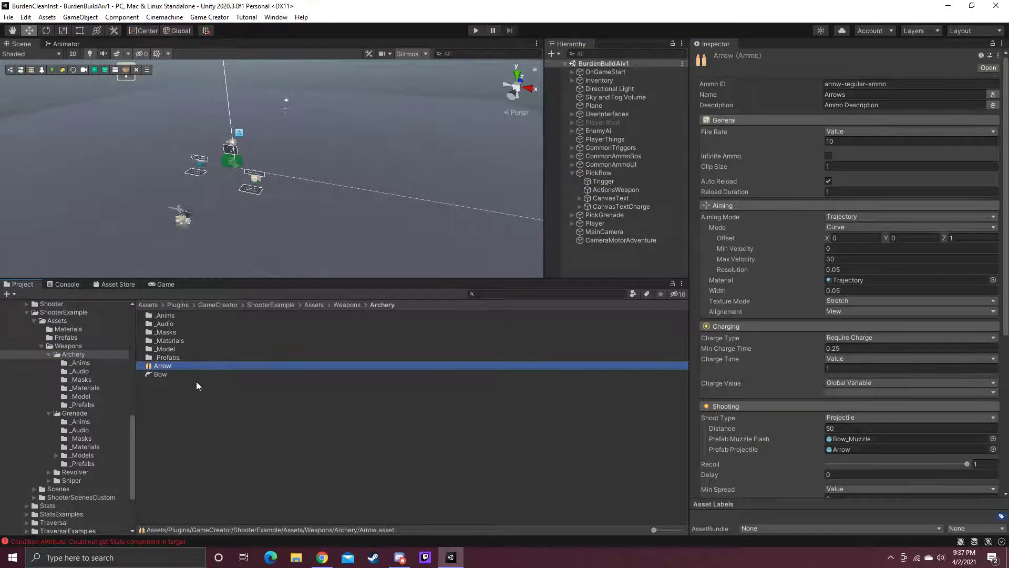
{"action": "left_click", "coordinate": [847, 440]}
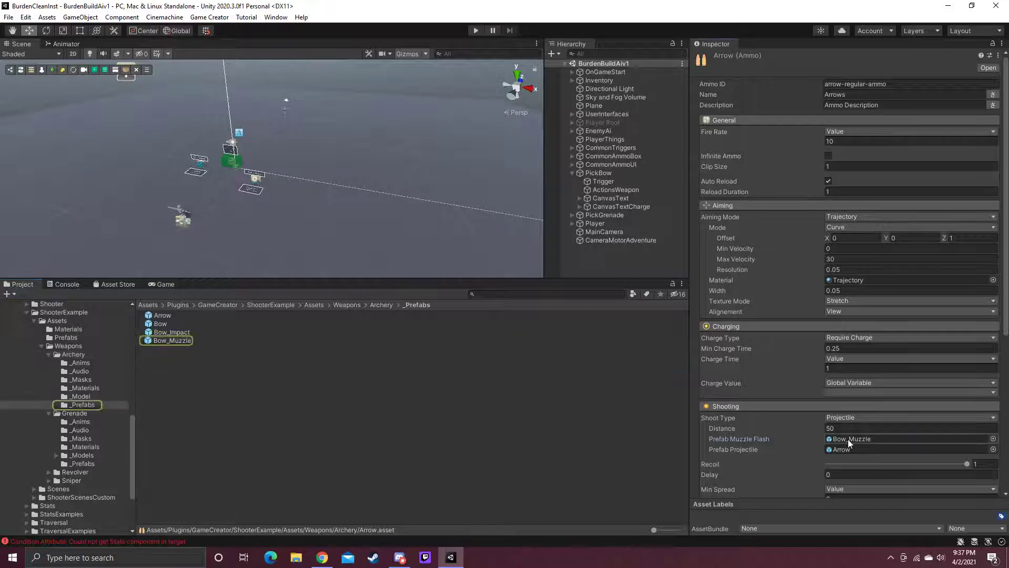
Step: Open the Bow_Impact prefab for editing and preview its Ember particle effect
{"action": "left_click", "coordinate": [187, 333]}
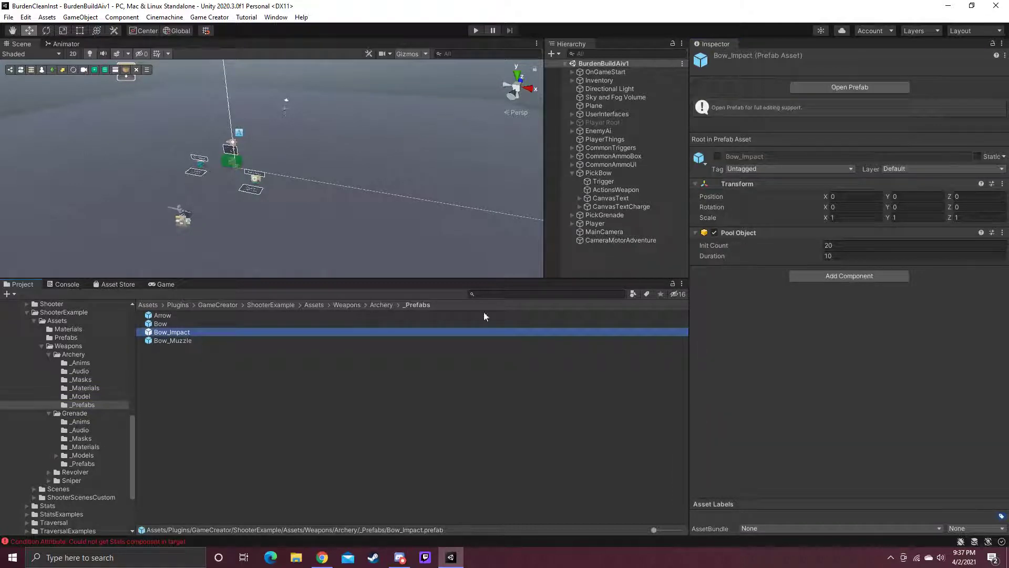
{"action": "left_click", "coordinate": [844, 87]}
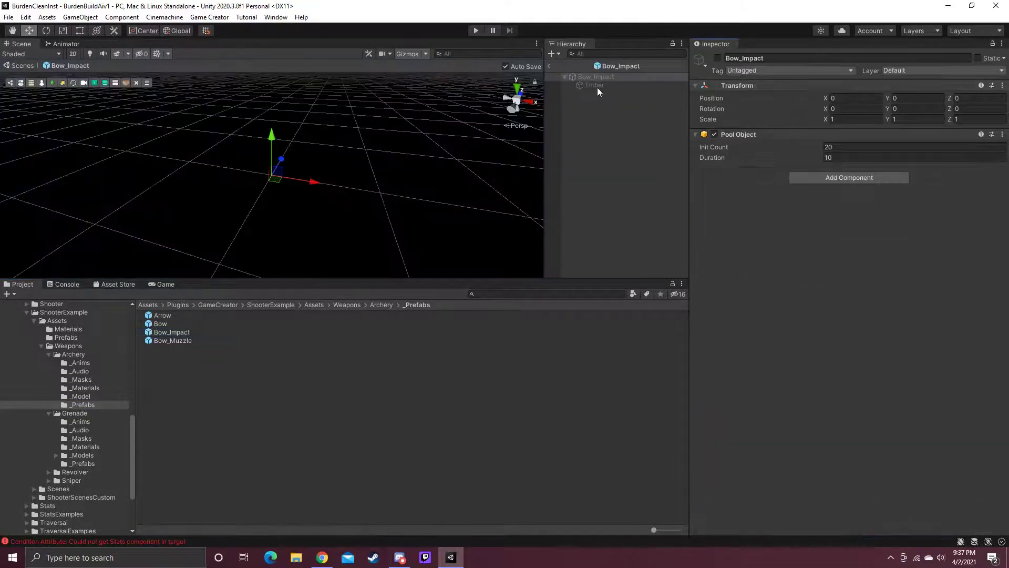
{"action": "left_click", "coordinate": [640, 84]}
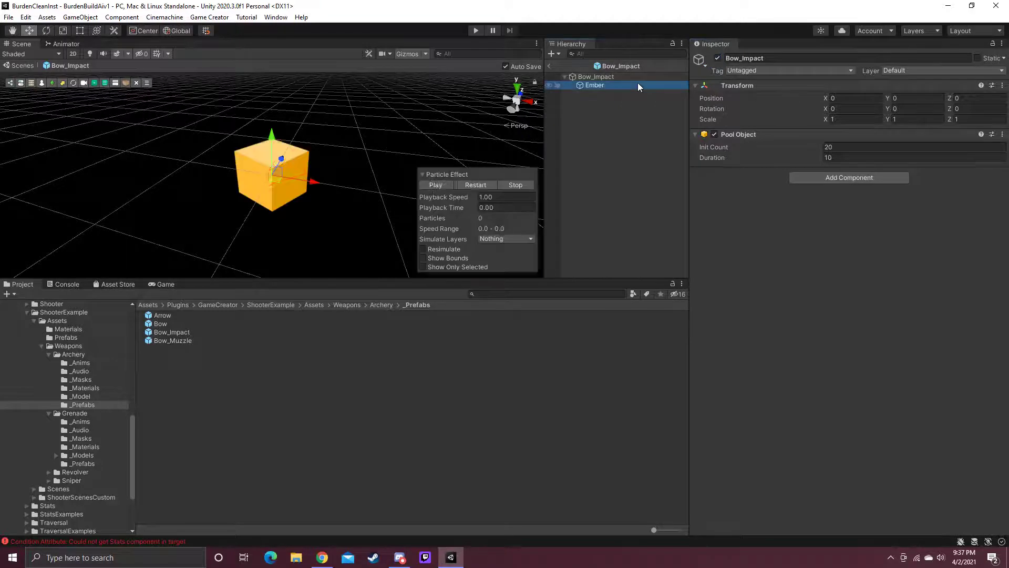
{"action": "left_click", "coordinate": [440, 185]}
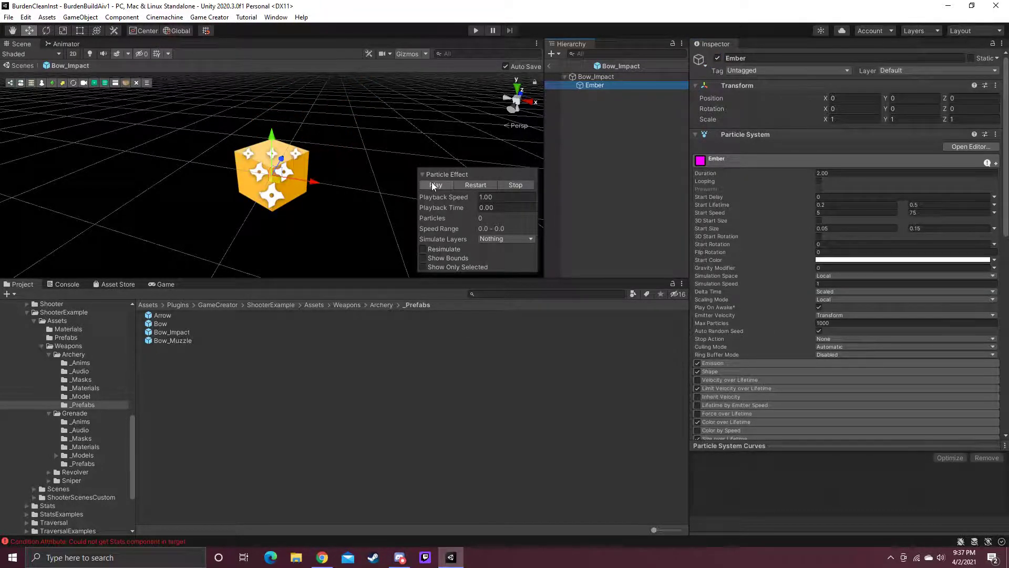
{"action": "left_click", "coordinate": [432, 185]}
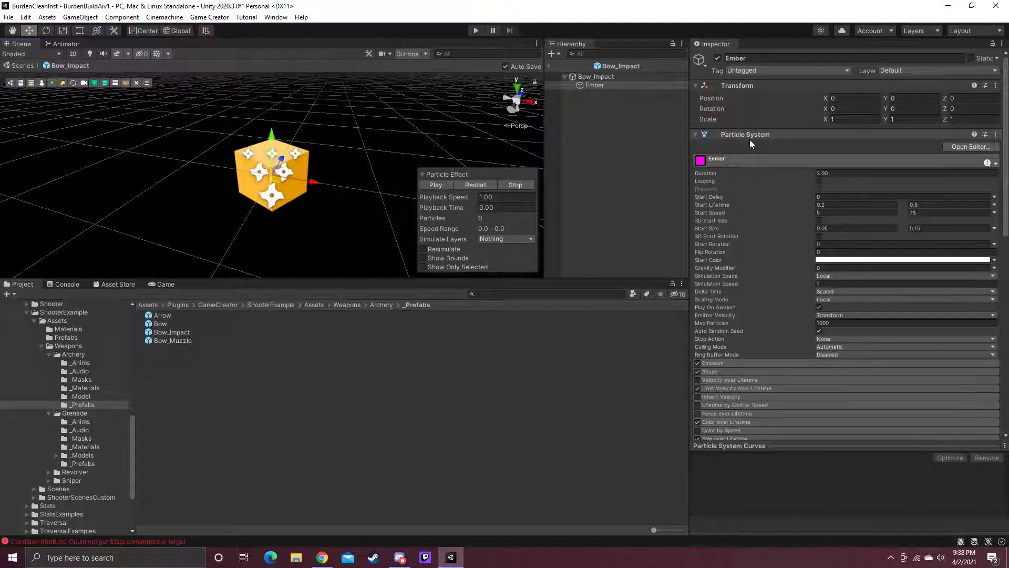
Step: Change the Ember material's shader to Legacy Shaders/Particles/Additive and preview the particle effect again
{"action": "scroll", "coordinate": [791, 213], "scroll_direction": "down", "scroll_amount": 5}
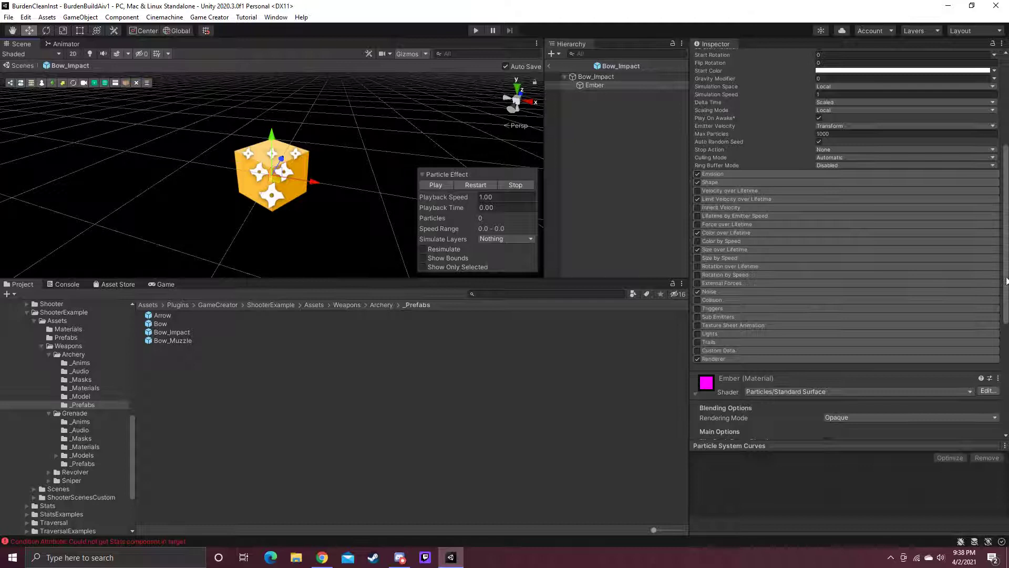
{"action": "scroll", "coordinate": [1006, 281], "scroll_direction": "down", "scroll_amount": 5}
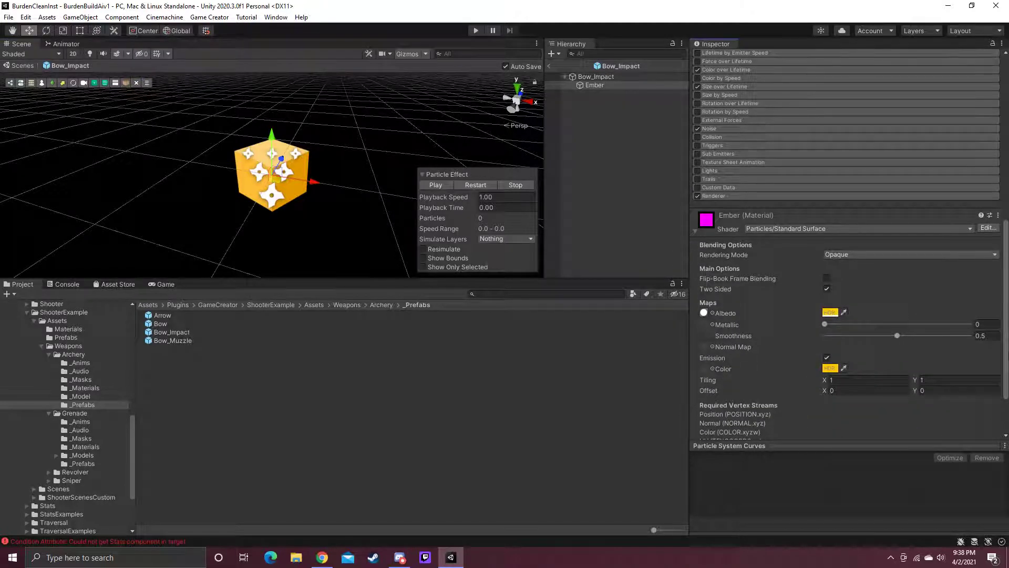
{"action": "scroll", "coordinate": [846, 242], "scroll_direction": "down", "scroll_amount": 1}
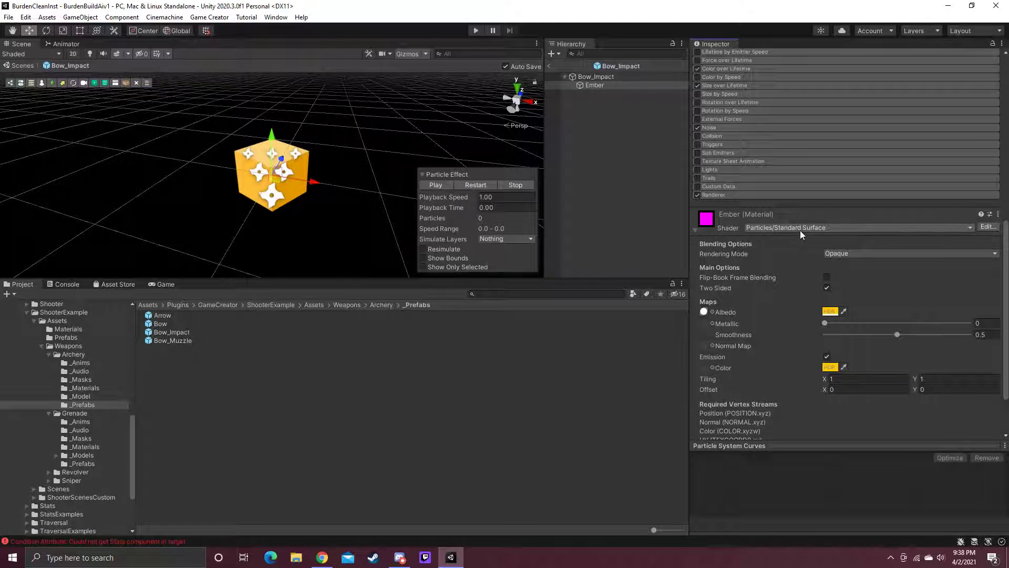
{"action": "left_click", "coordinate": [833, 227]}
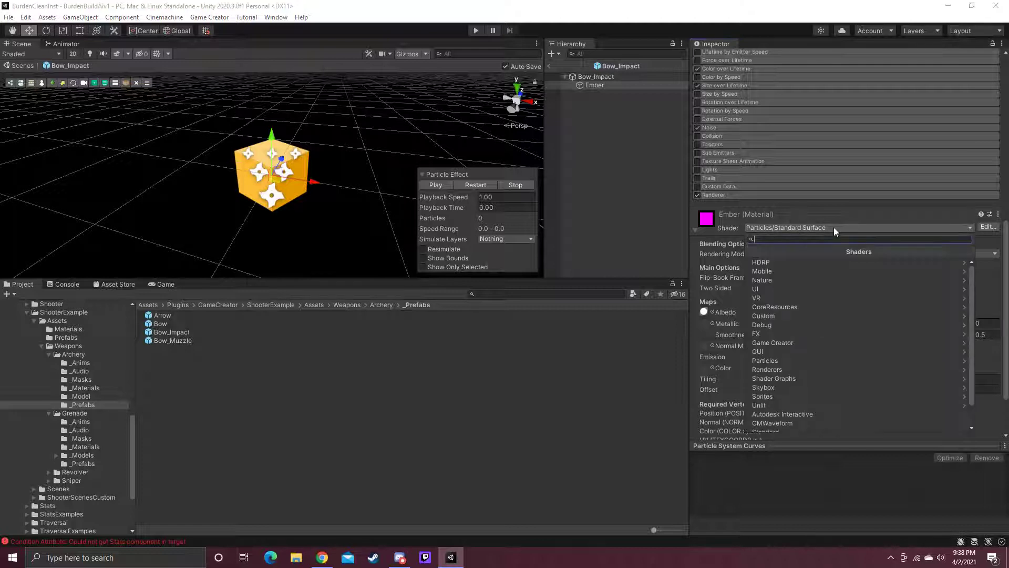
{"action": "left_click", "coordinate": [794, 260]}
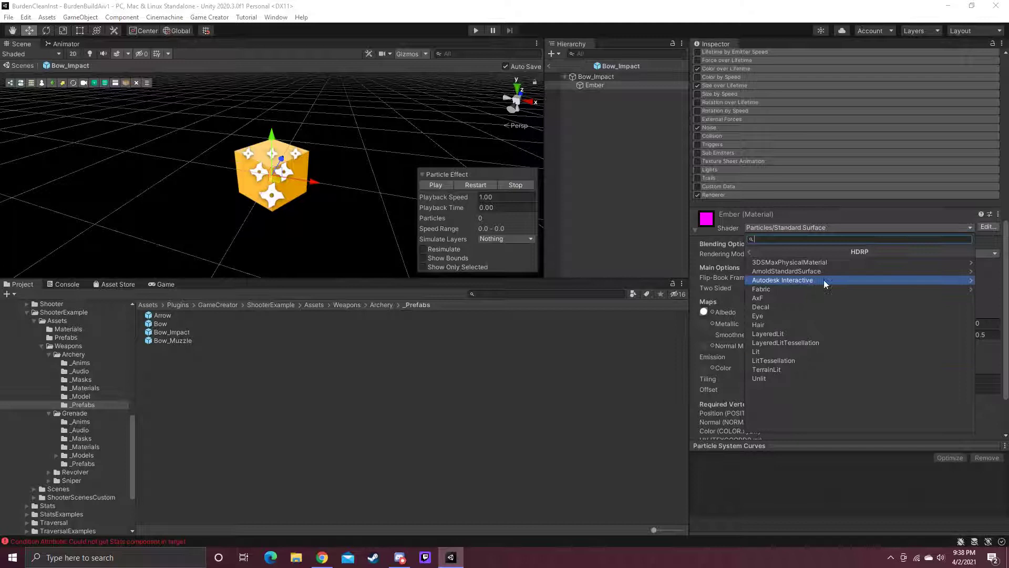
{"action": "left_click", "coordinate": [749, 252]}
{"action": "scroll", "coordinate": [794, 351], "scroll_direction": "down", "scroll_amount": 2}
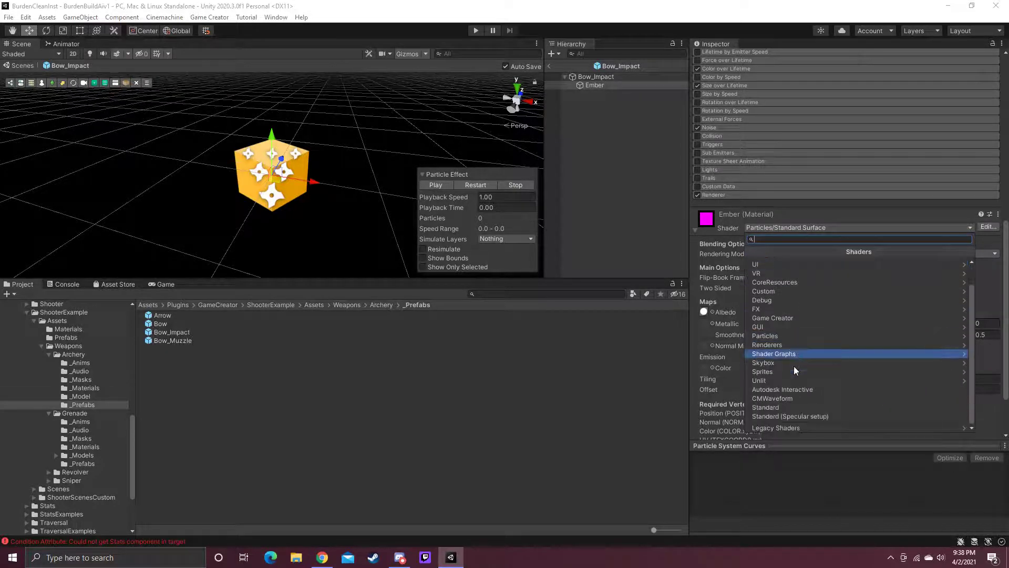
{"action": "left_click", "coordinate": [806, 426]}
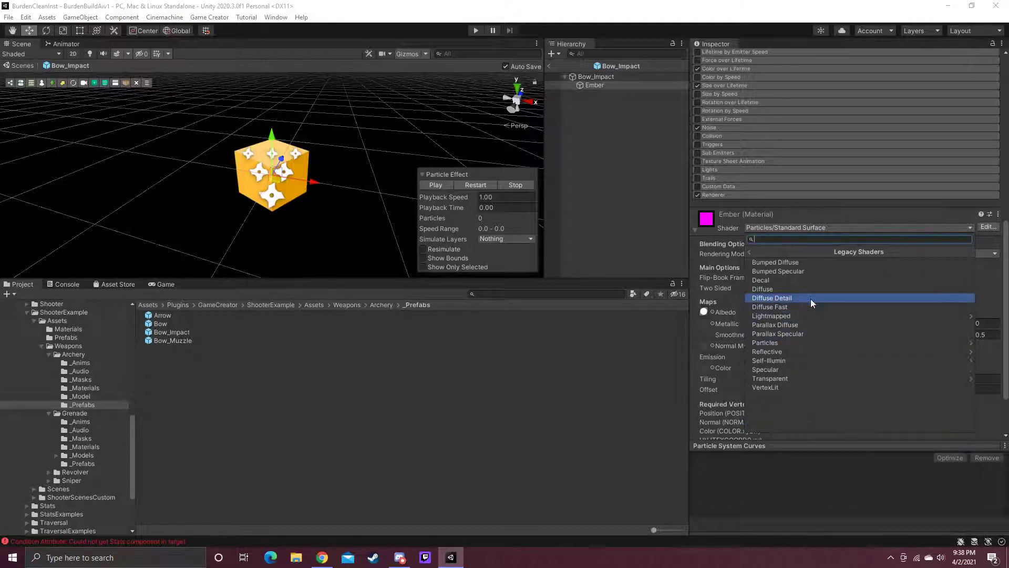
{"action": "left_click", "coordinate": [803, 343]}
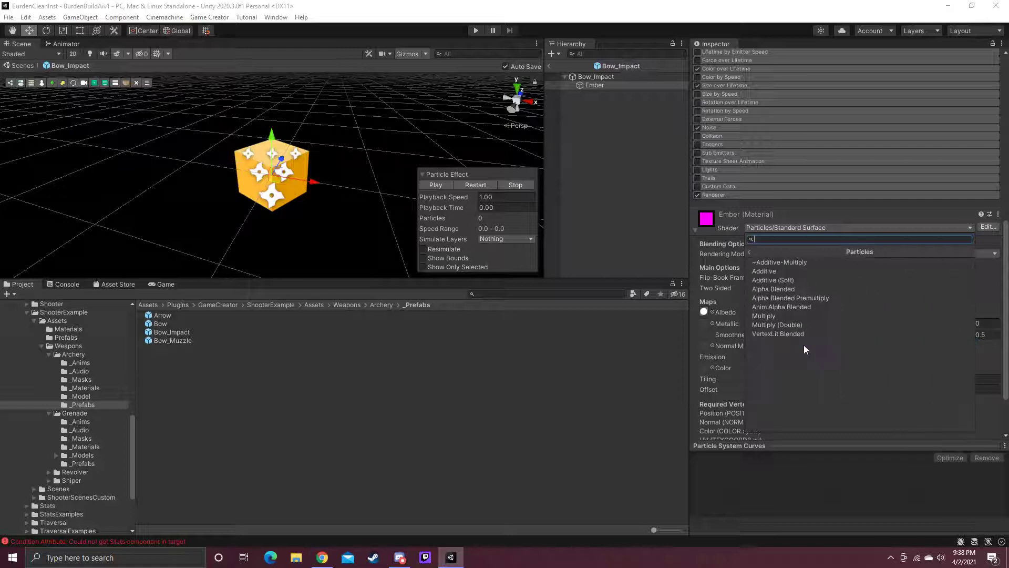
{"action": "left_click", "coordinate": [796, 273]}
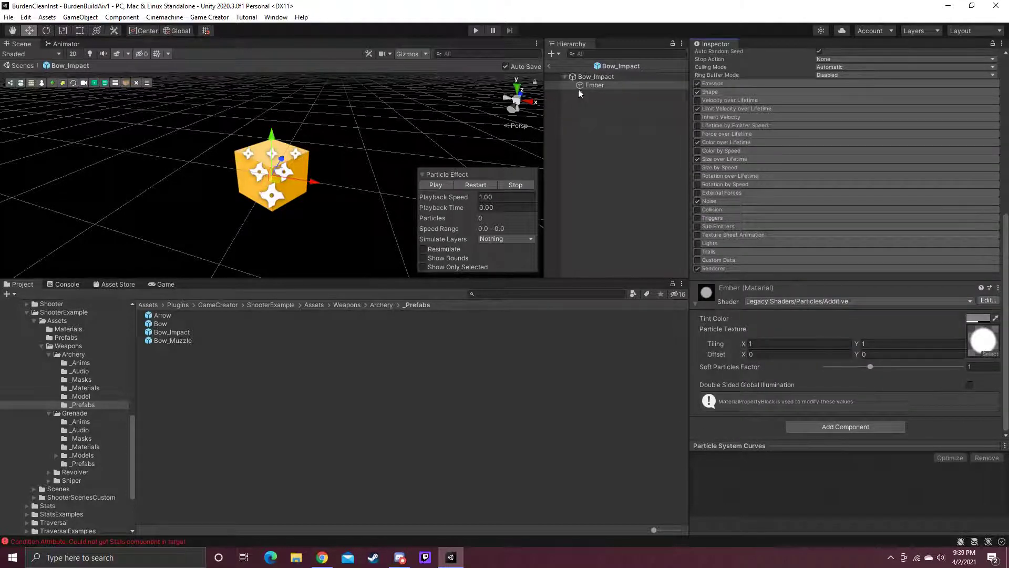
{"action": "left_click", "coordinate": [437, 184]}
{"action": "left_click", "coordinate": [438, 182]}
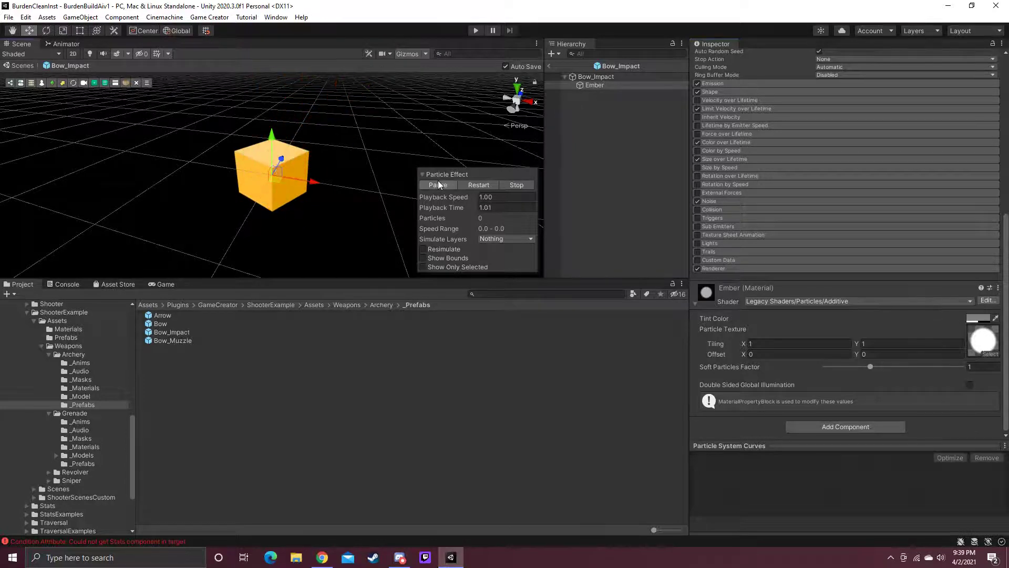
Step: Open the Bow_Muzzle prefab for editing and inspect the renderer and material of its Smoke particle system
{"action": "left_click", "coordinate": [184, 342]}
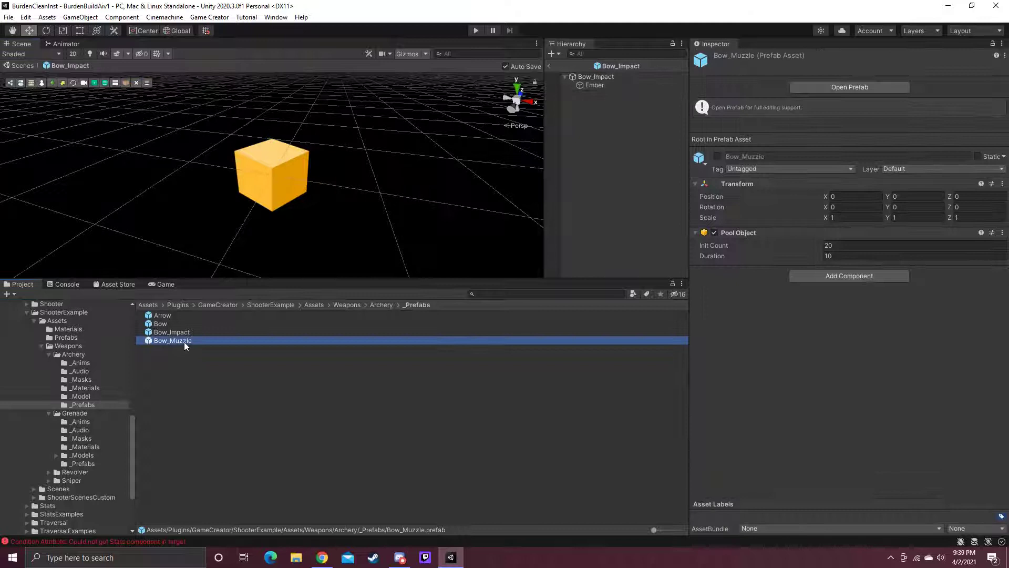
{"action": "left_click", "coordinate": [834, 88]}
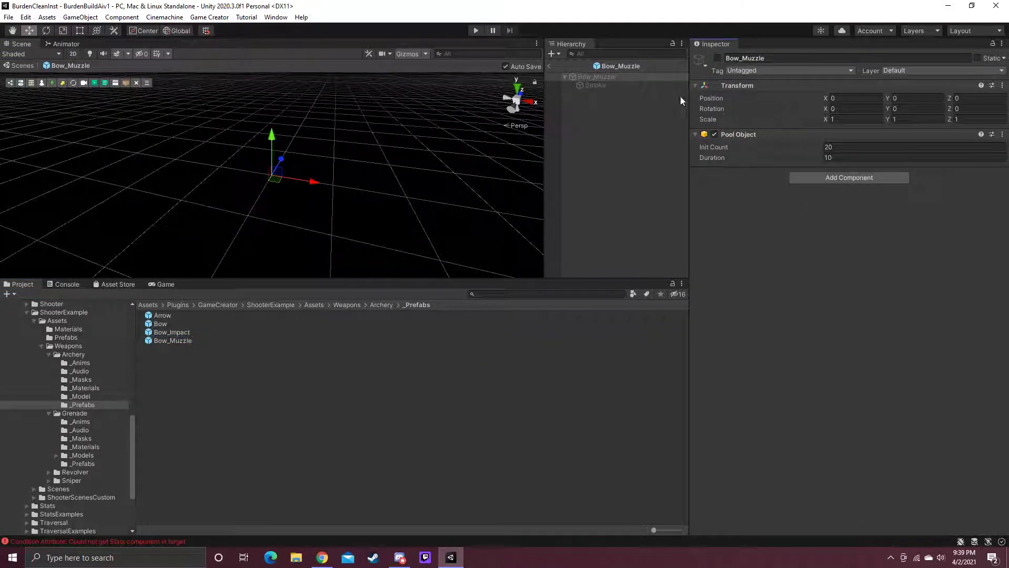
{"action": "left_click", "coordinate": [619, 86]}
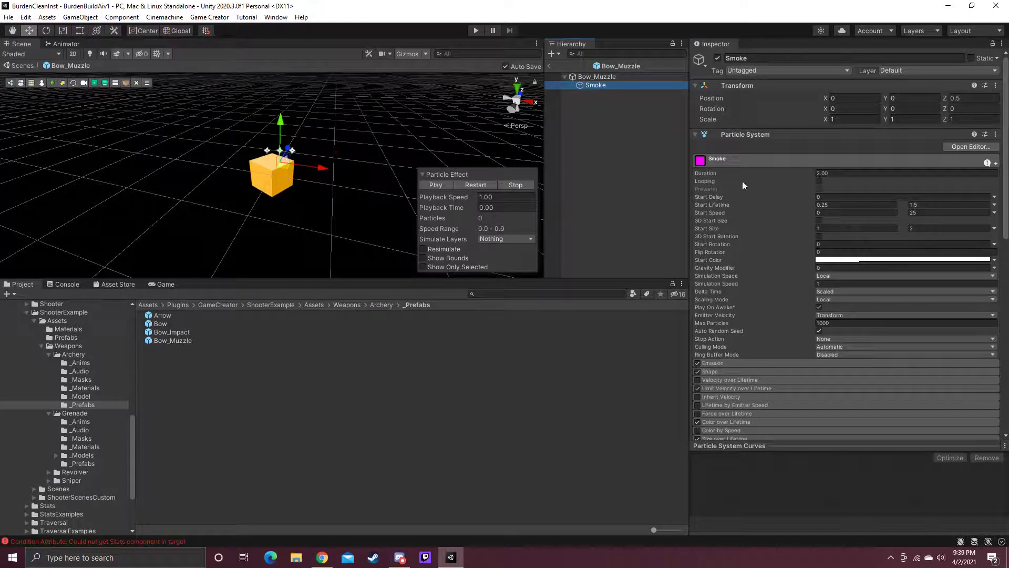
{"action": "scroll", "coordinate": [778, 172], "scroll_direction": "down", "scroll_amount": 10}
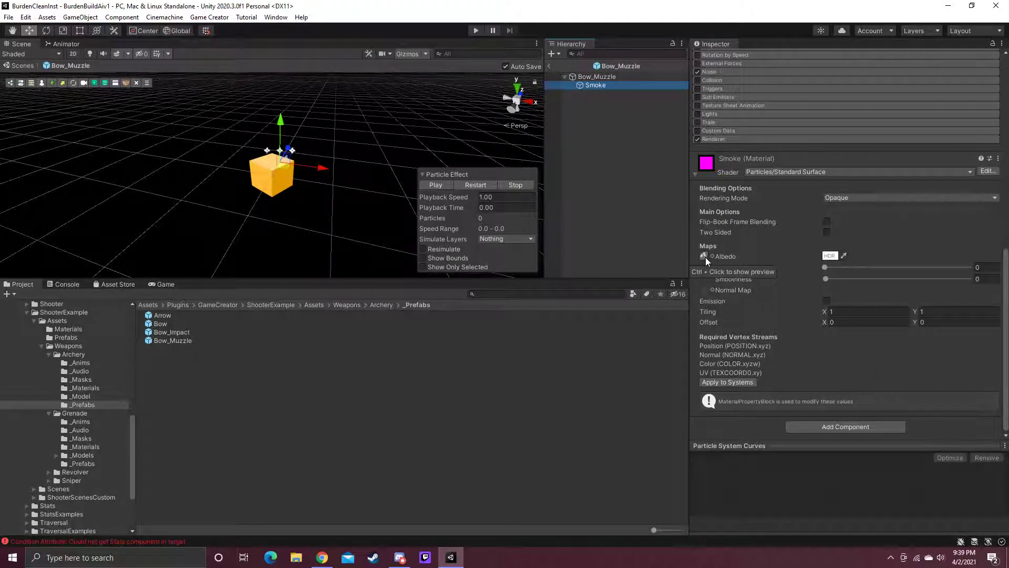
{"action": "left_click", "coordinate": [787, 140]}
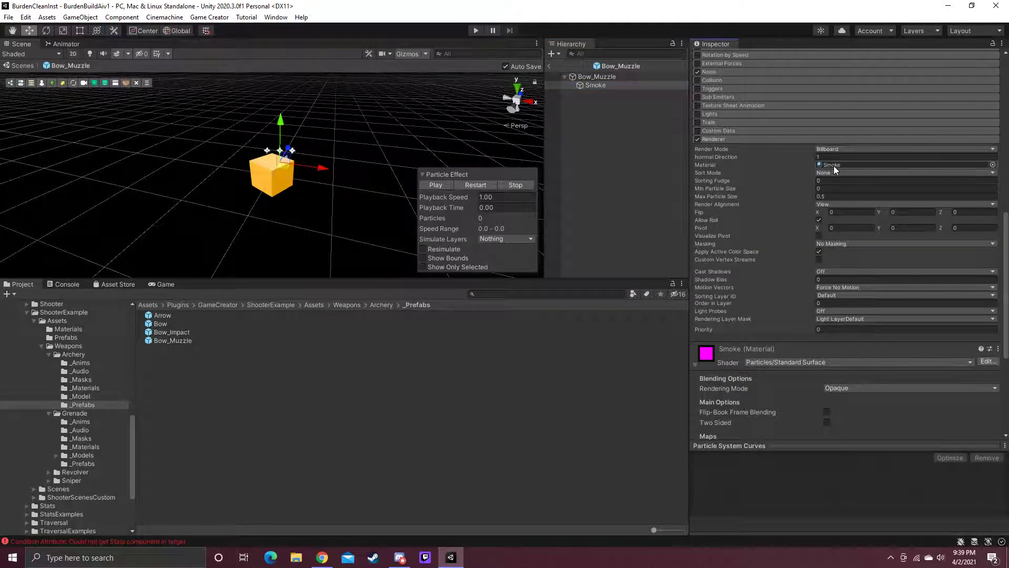
{"action": "left_click", "coordinate": [794, 140]}
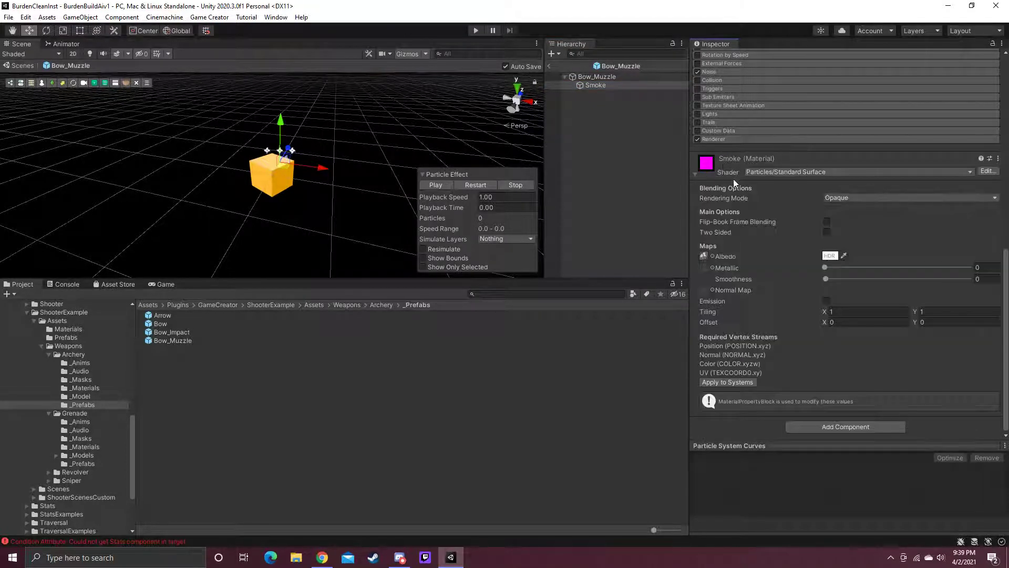
Step: Change the Smoke material's shader to Legacy Shaders/Particles/Additive (Soft) and preview the particle effect
{"action": "left_click", "coordinate": [828, 171]}
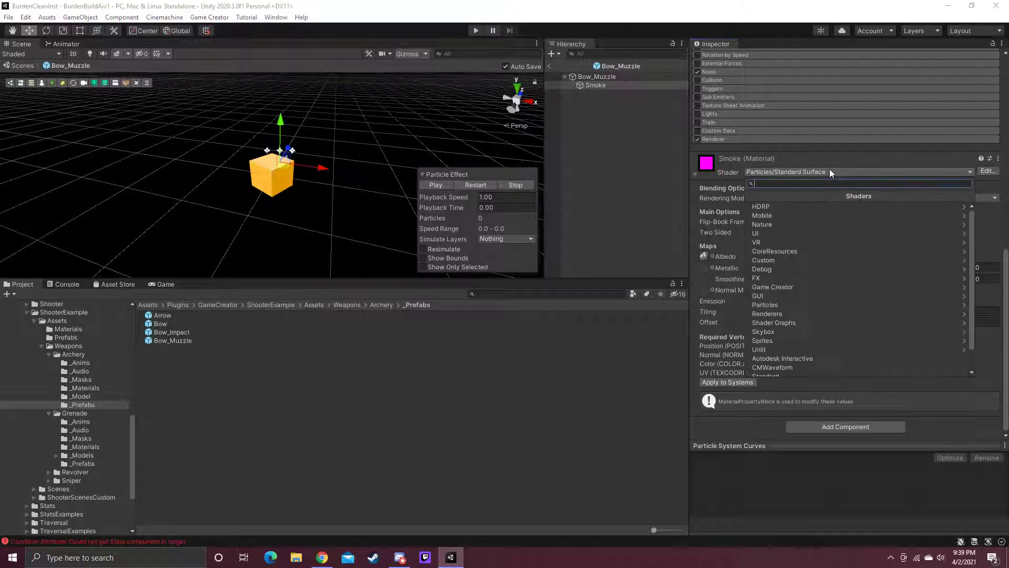
{"action": "left_click", "coordinate": [793, 372]}
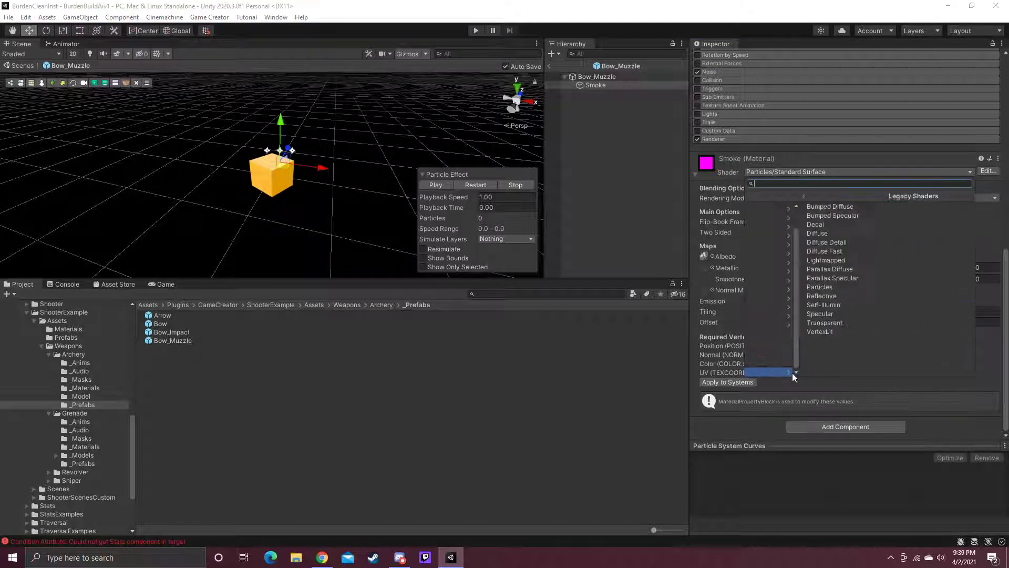
{"action": "left_click", "coordinate": [796, 286]}
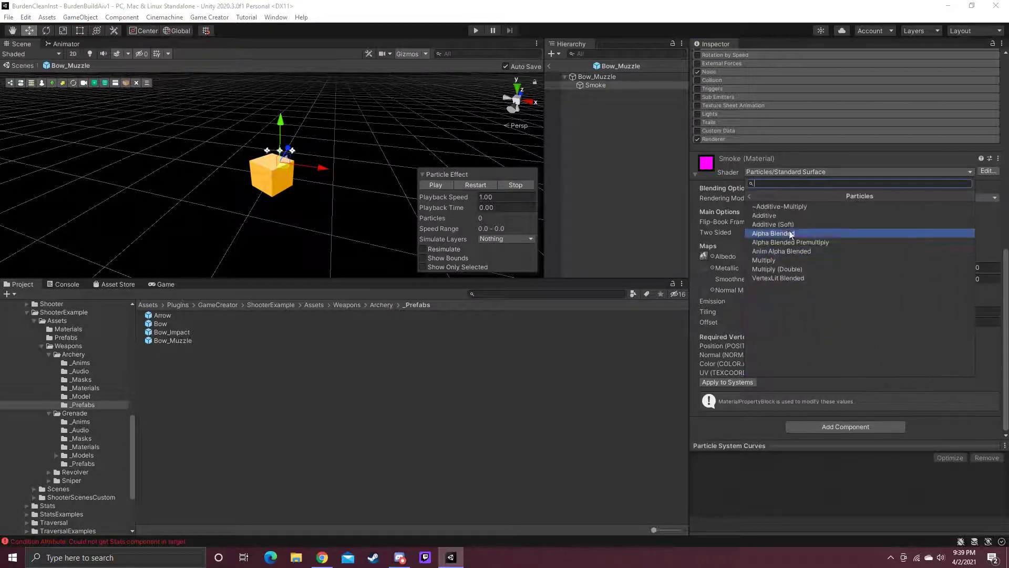
{"action": "left_click", "coordinate": [786, 223]}
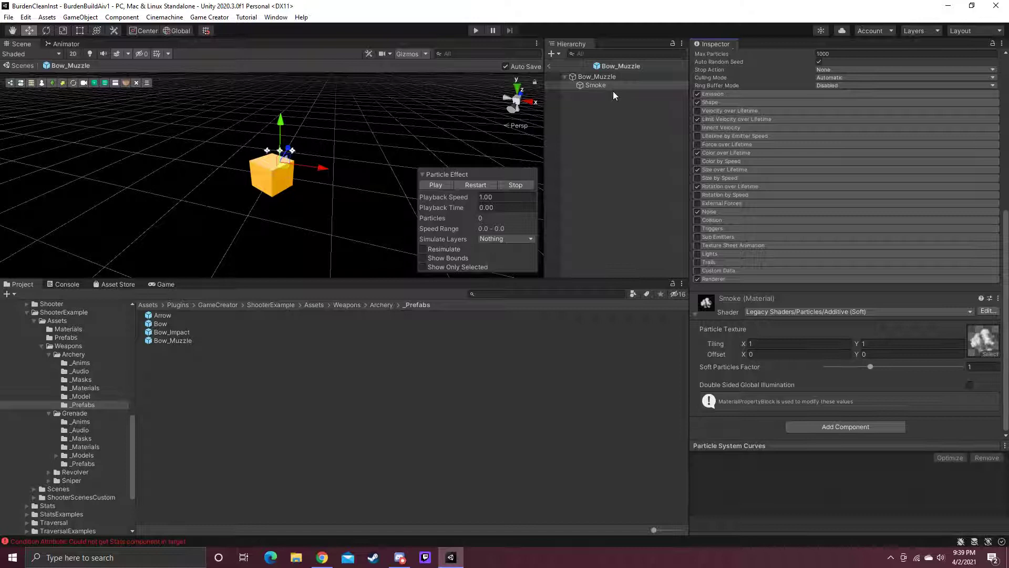
{"action": "left_click", "coordinate": [436, 185]}
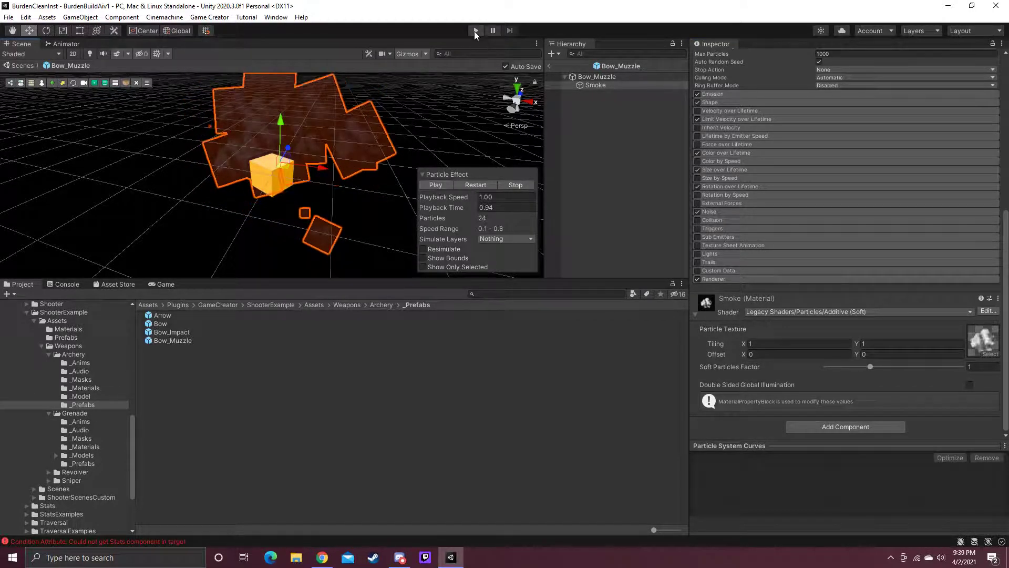
Step: Return to the main scene and play-test the bow by collecting it and its ammo, aiming and reloading, then stop and show the game view
{"action": "left_click", "coordinate": [548, 66]}
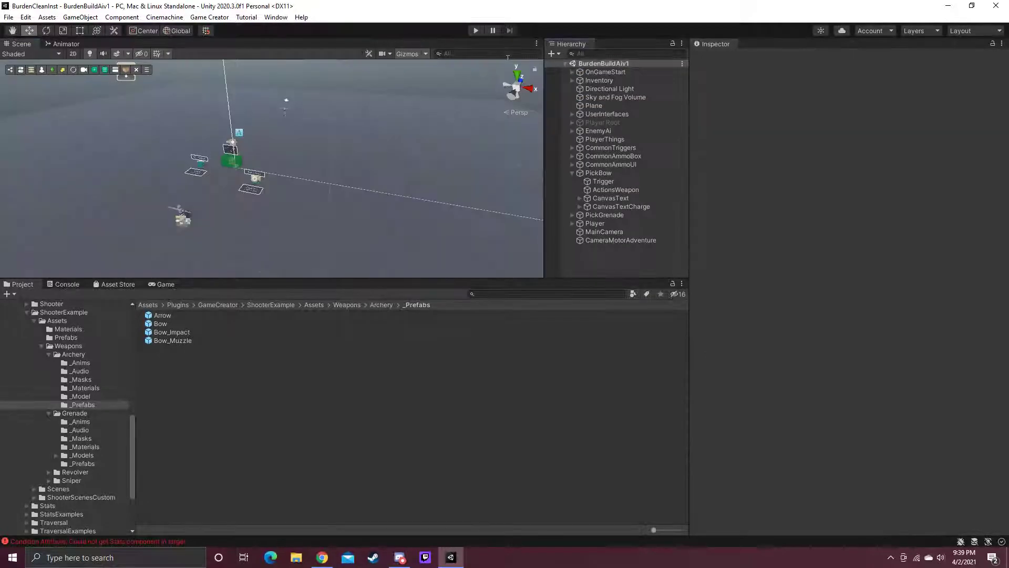
{"action": "left_click", "coordinate": [478, 30]}
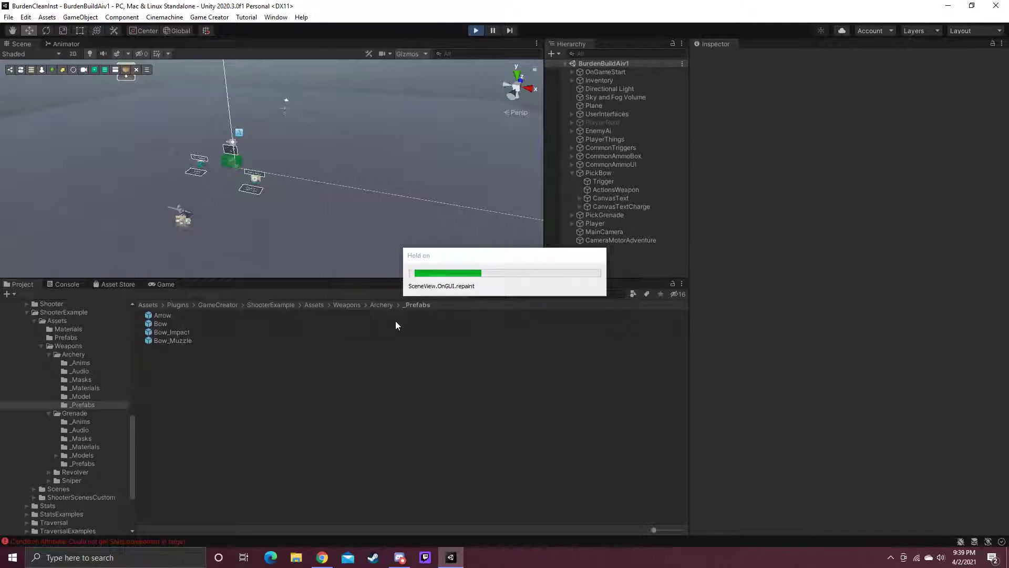
{"action": "key", "text": "w"}
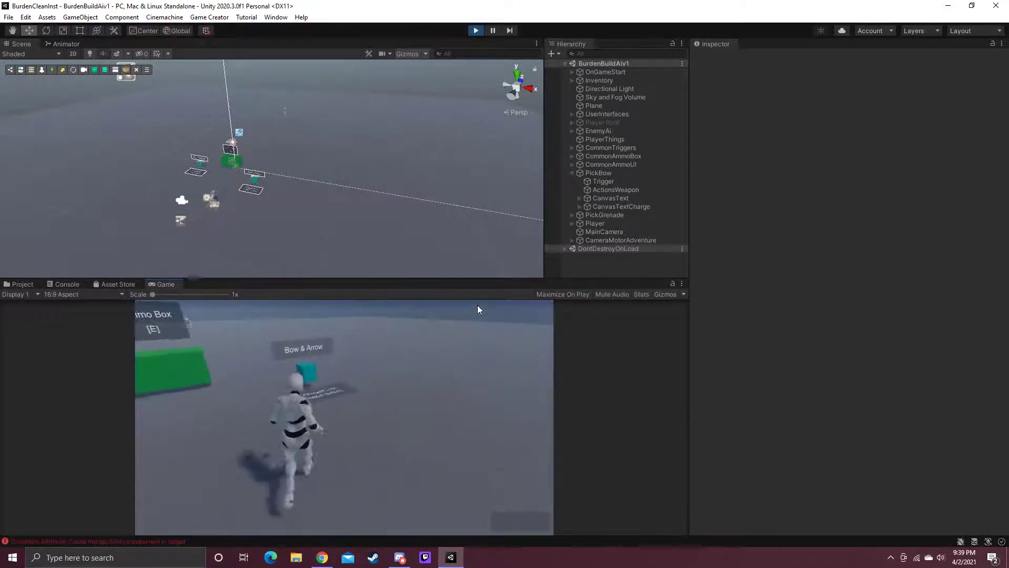
{"action": "key", "text": "w"}
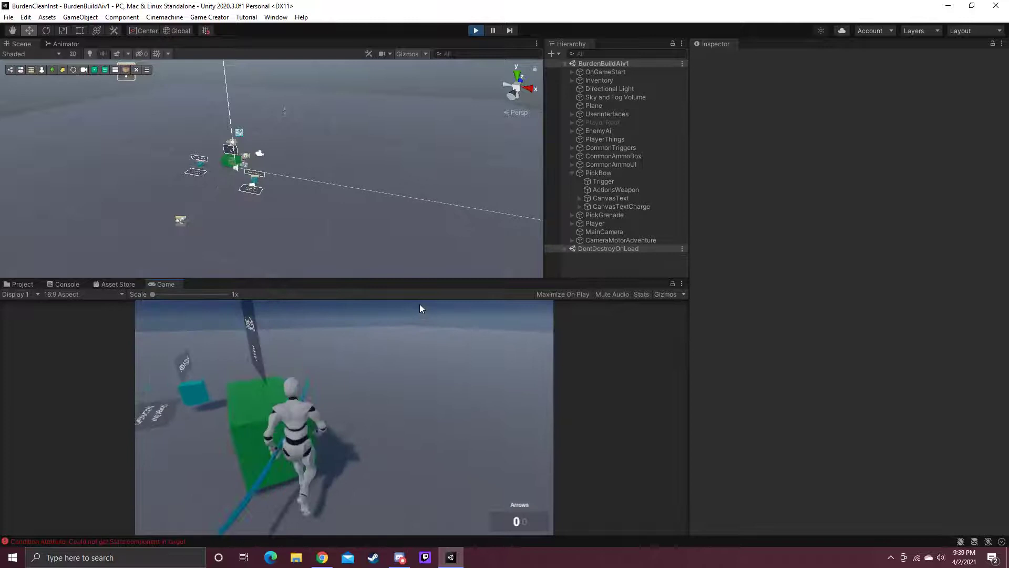
{"action": "key", "text": "w"}
{"action": "right_click", "coordinate": [443, 314]}
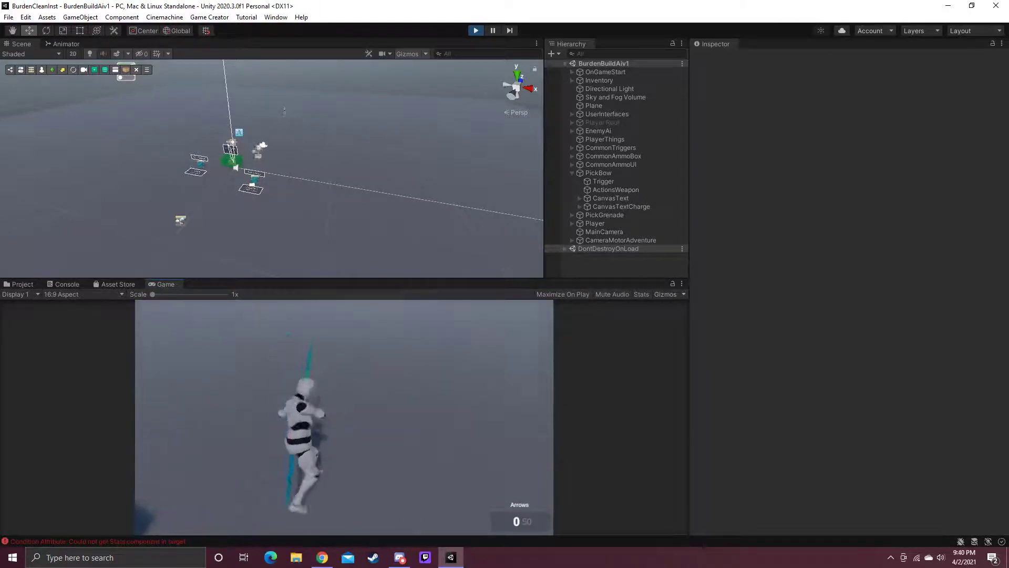
{"action": "key", "text": "r"}
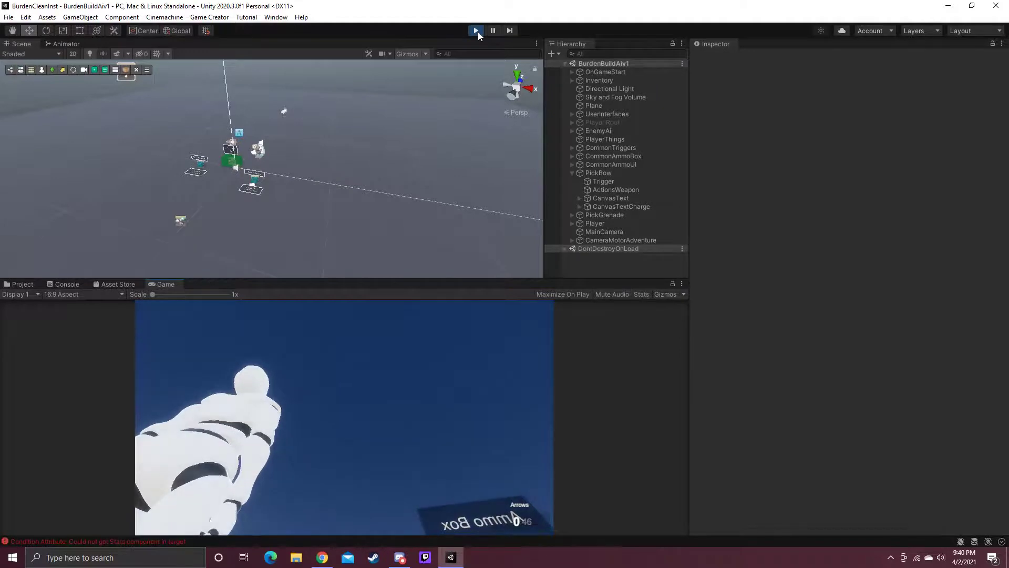
{"action": "left_click", "coordinate": [476, 30]}
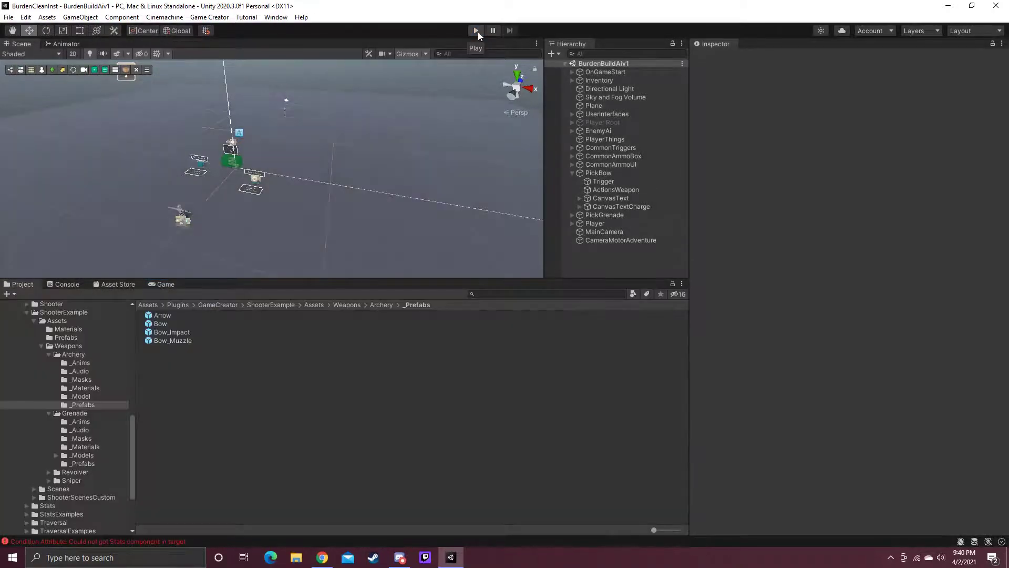
{"action": "left_click", "coordinate": [166, 285]}
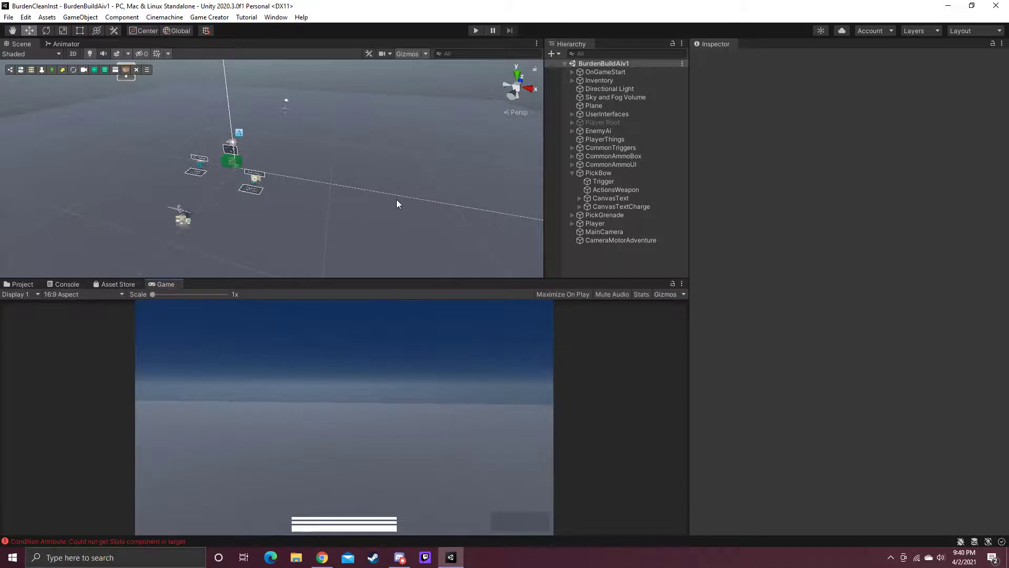